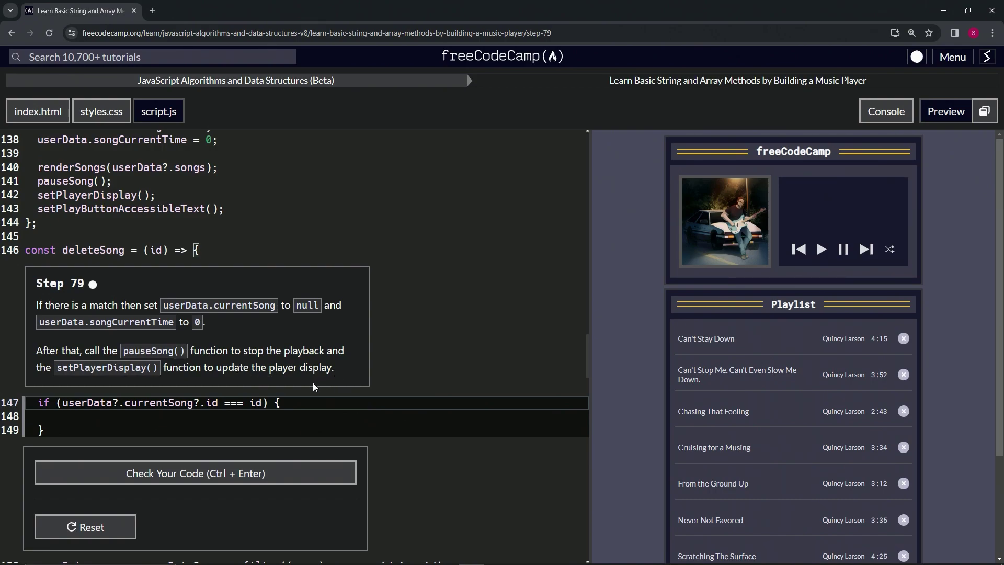
scroll(295, 314, "up", 2)
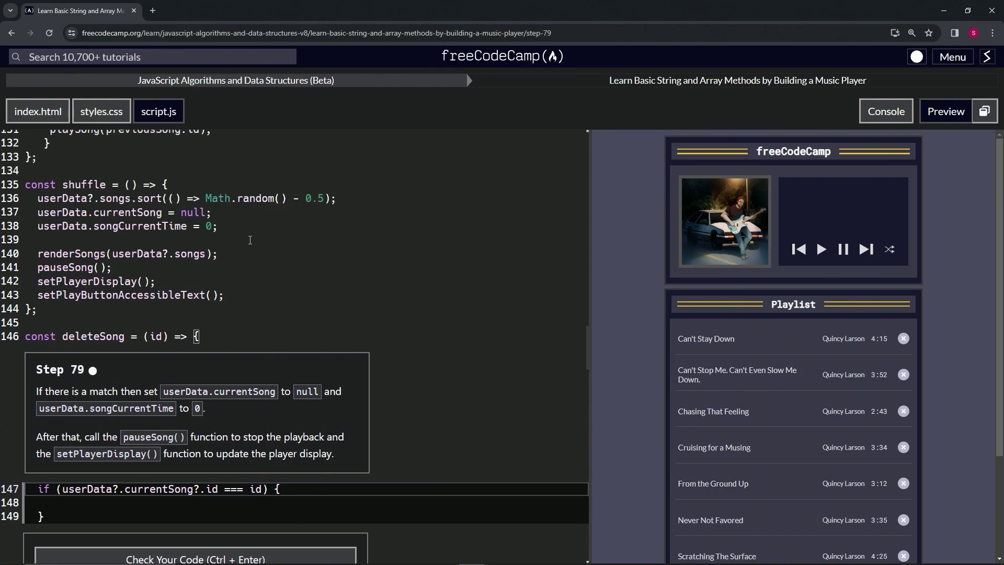
Select shuffle's currentSong and songCurrentTime reset lines plus its pauseSong and setPlayerDisplay calls.
left_click(240, 228)
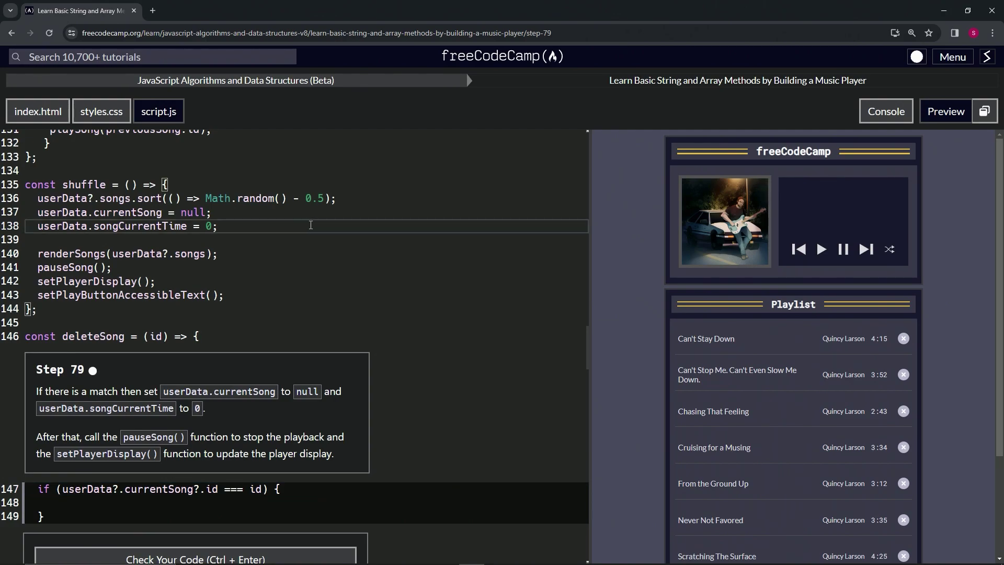
left_click_drag(309, 226, 355, 199)
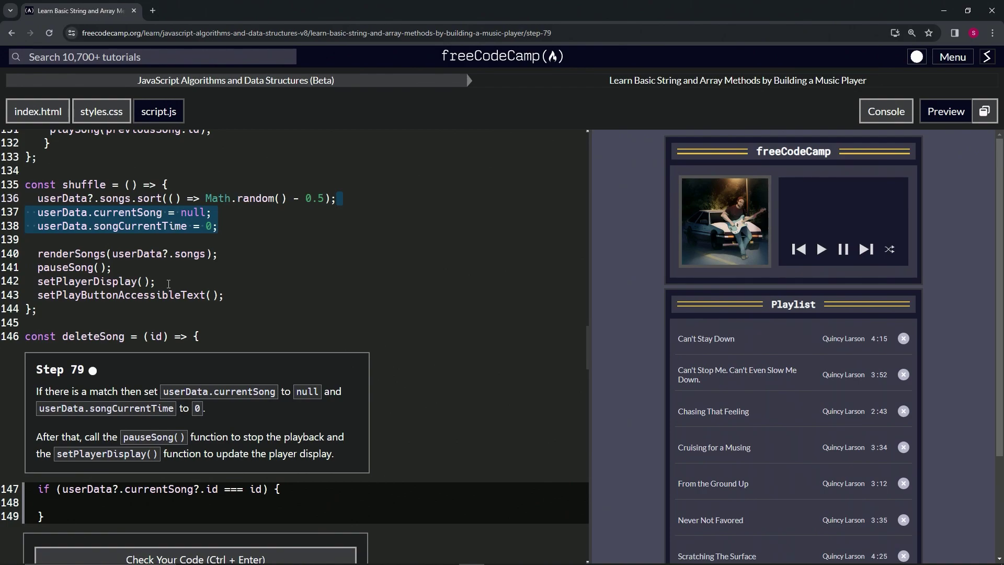
left_click_drag(156, 281, 29, 268)
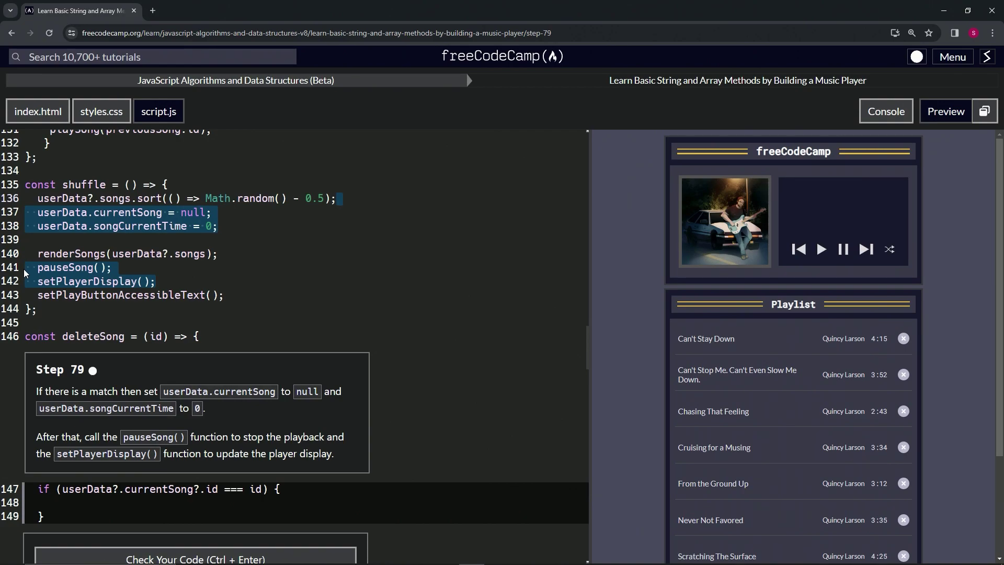
scroll(105, 359, "down", 3)
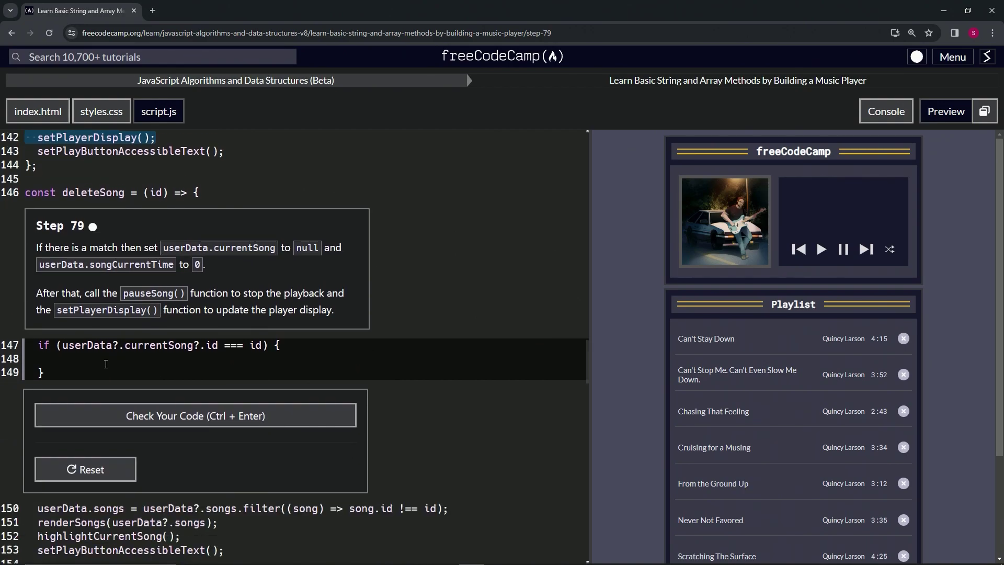
Paste the four reset and call lines into deleteSong's empty if block.
left_click(117, 361)
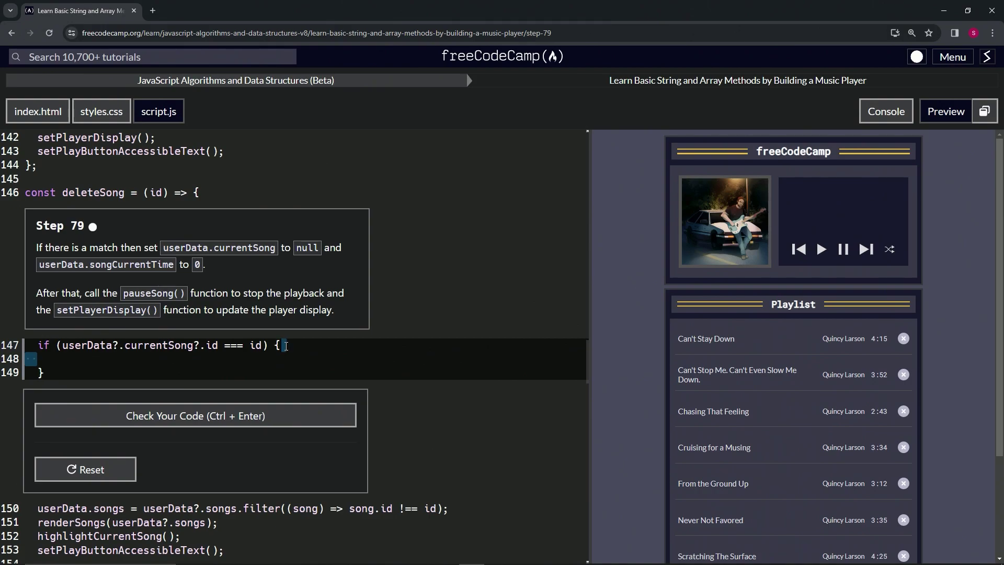
type("userData.currentSong = null; userData.songCurrentTime = 0; pauseSong(); setPlayerDisplay();")
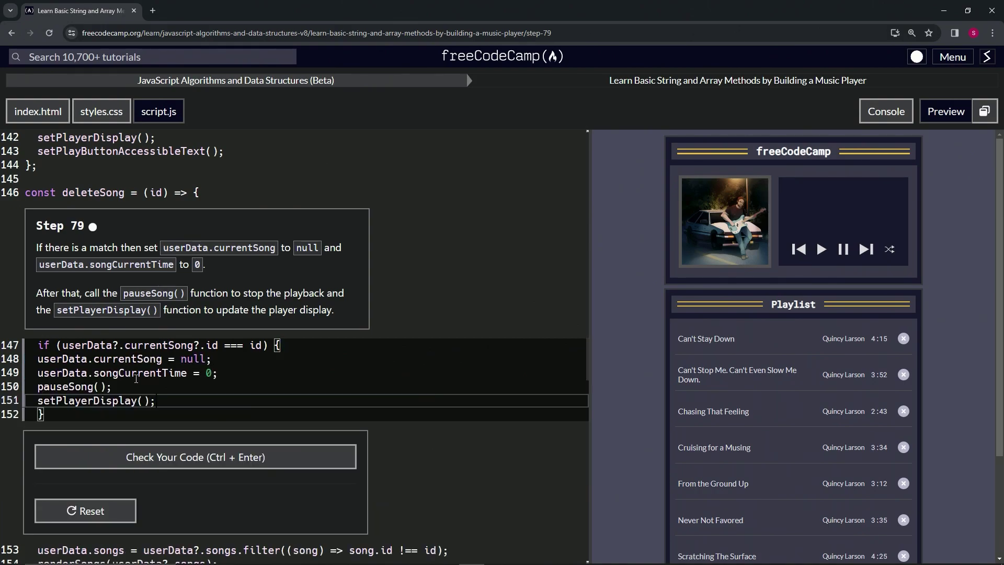
Check the Step 79 code, then submit it and advance to Step 80.
left_click(162, 458)
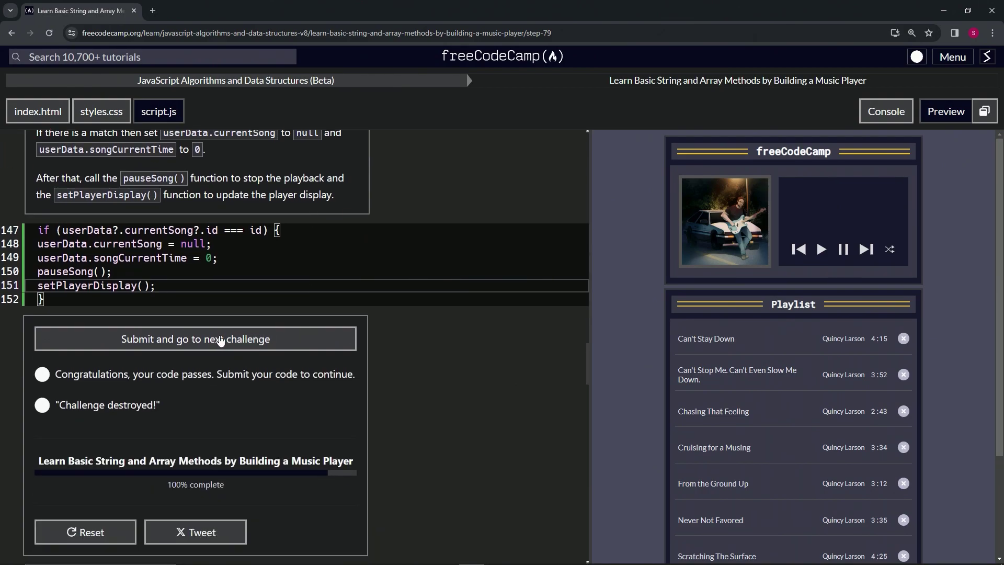
left_click(221, 341)
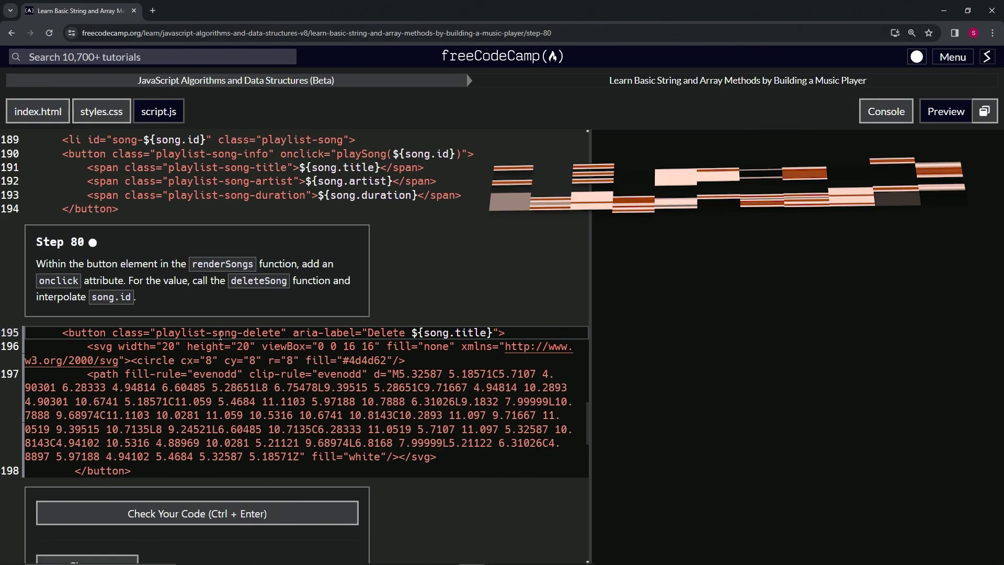